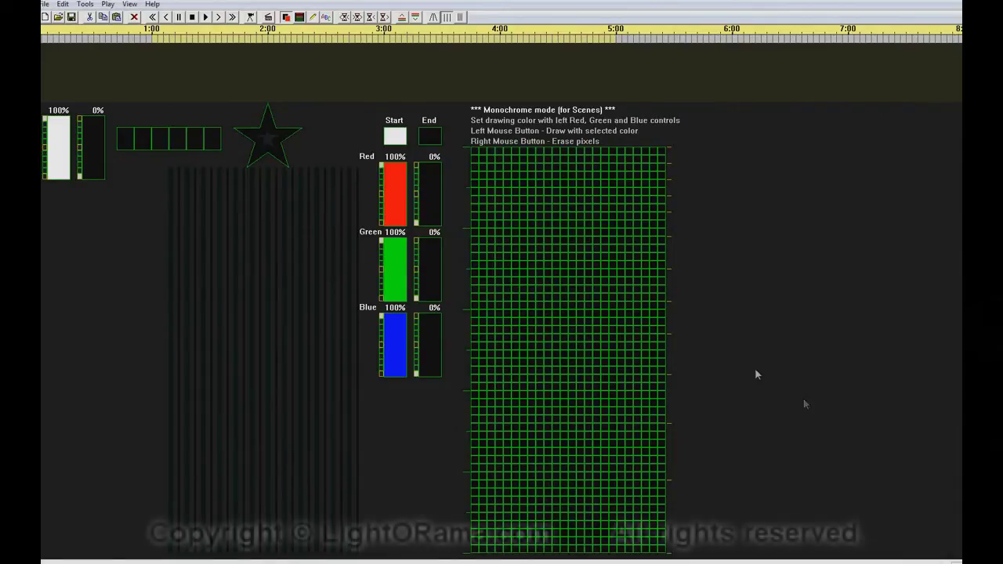
Step: Open Text Setup, previewing sample text ABCDEF in the 8x8 Thin font rotated 90 degrees
{"action": "left_click", "coordinate": [326, 16]}
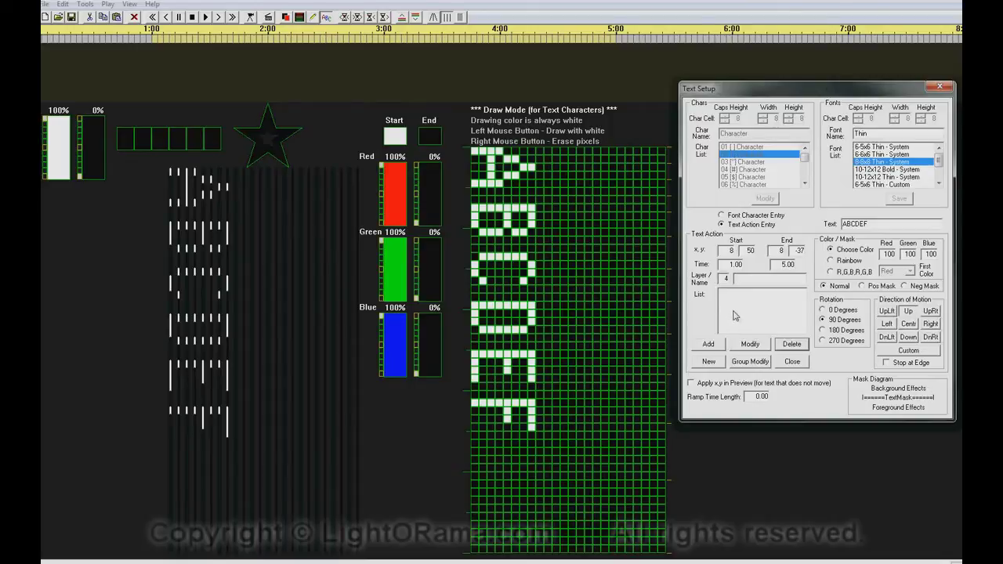
Step: Add ABCDEF as Text Action 1 and play the first 8 seconds
{"action": "left_click", "coordinate": [707, 345]}
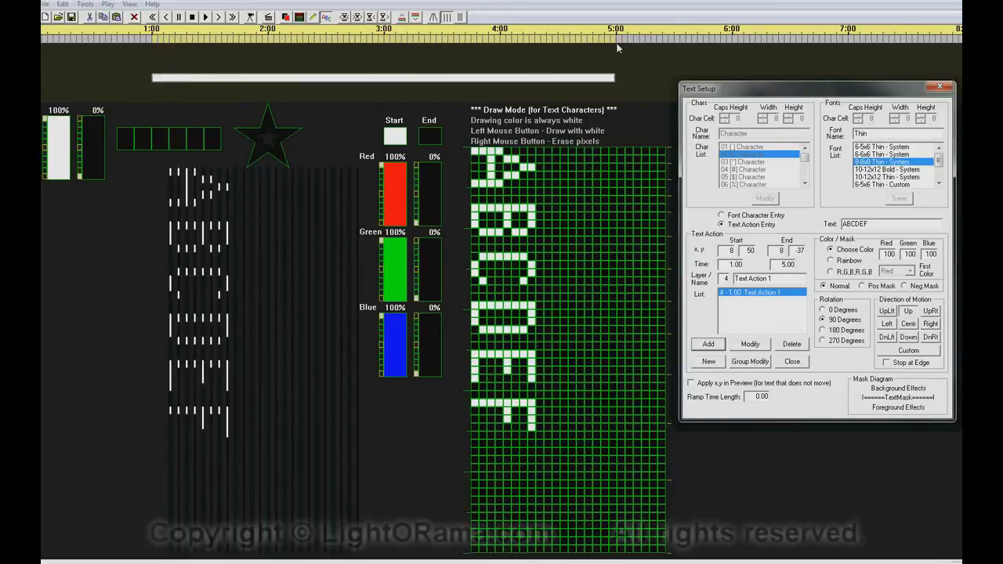
{"action": "left_click", "coordinate": [206, 16]}
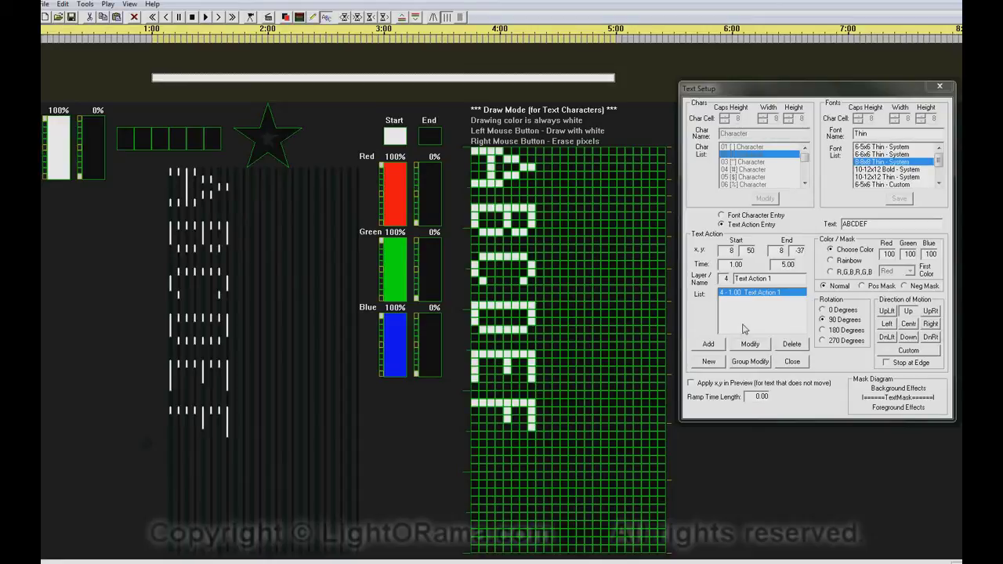
Step: Set Red and Blue start levels to 0% for pure green text, apply, and preview
{"action": "left_click", "coordinate": [384, 226]}
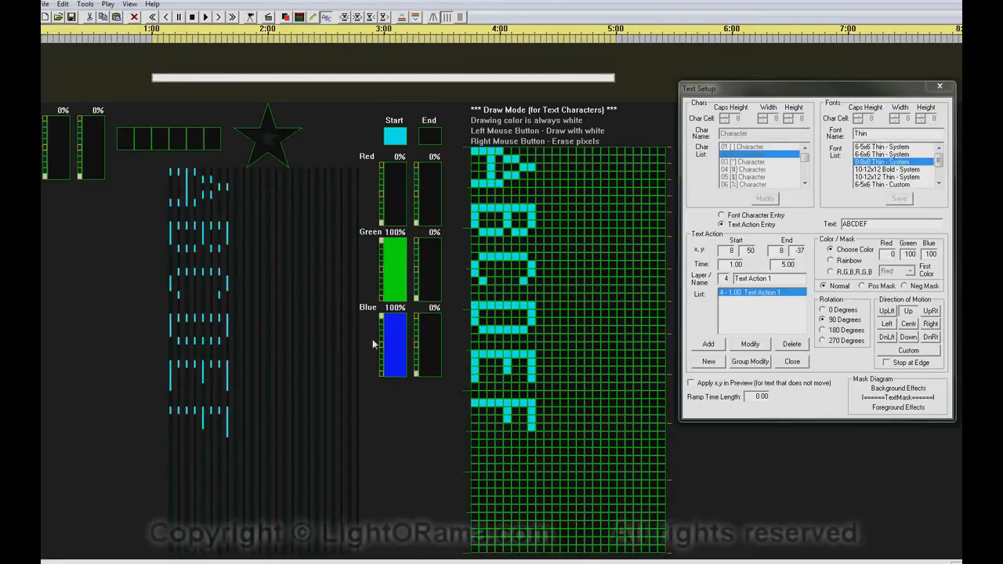
{"action": "left_click", "coordinate": [382, 377]}
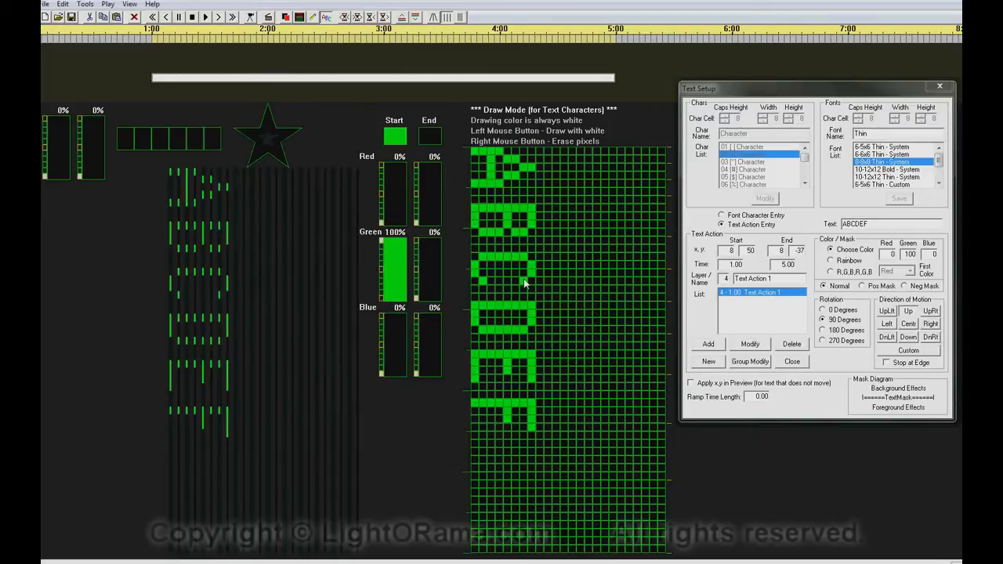
{"action": "left_click", "coordinate": [750, 346]}
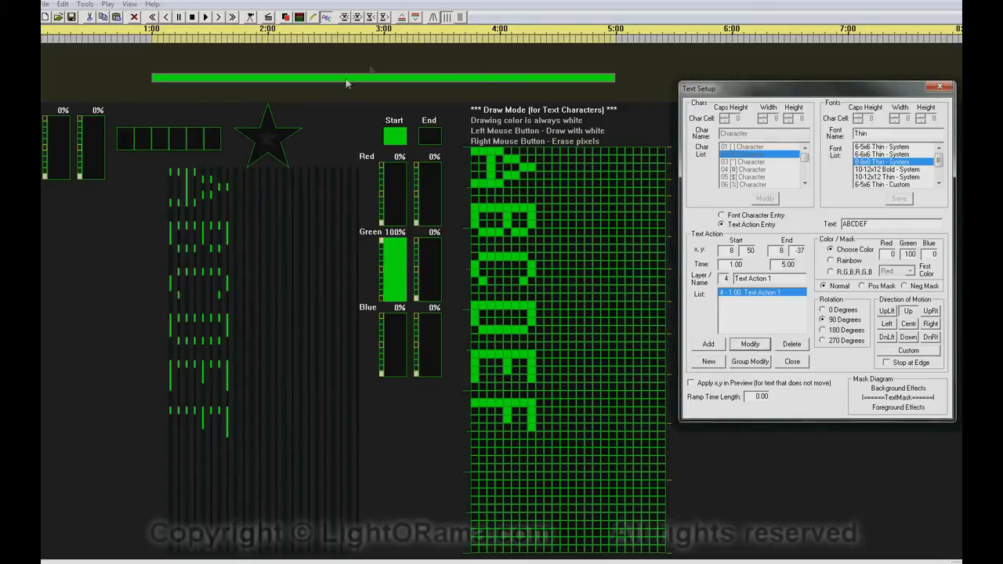
{"action": "left_click", "coordinate": [205, 17]}
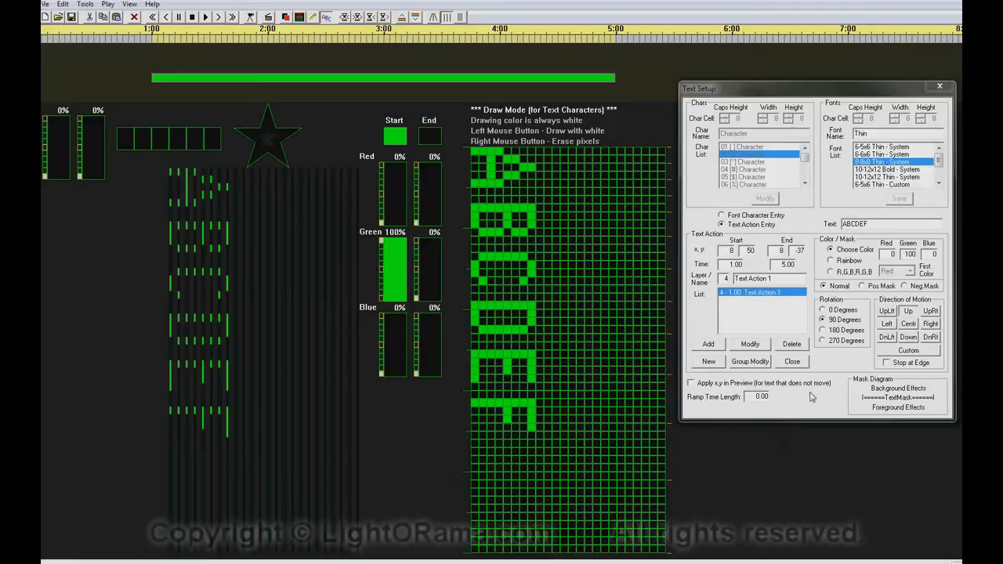
Step: Rotate the text to 270 degrees with Down motion, apply, and preview it
{"action": "left_click", "coordinate": [823, 342]}
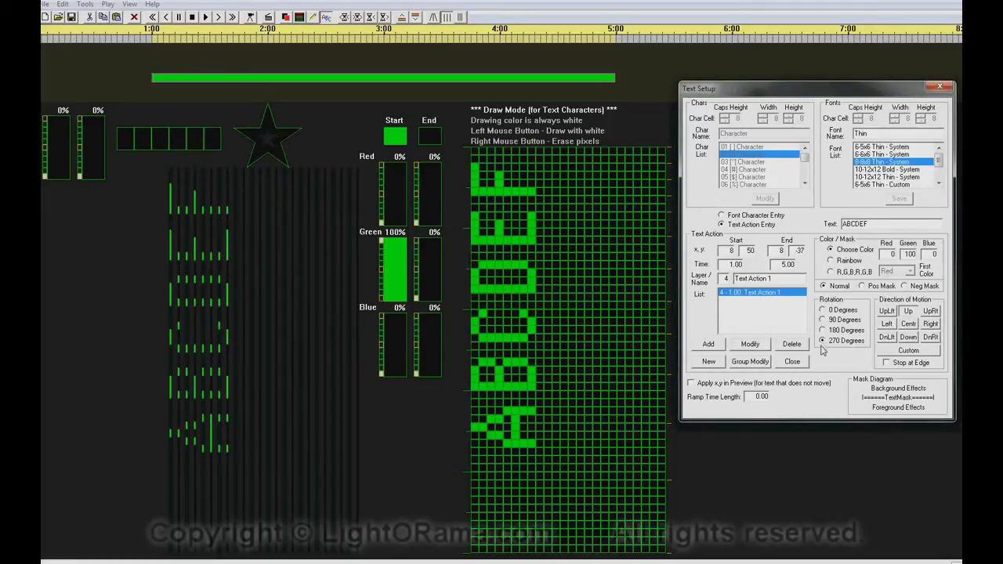
{"action": "left_click", "coordinate": [908, 339]}
{"action": "left_click", "coordinate": [749, 346]}
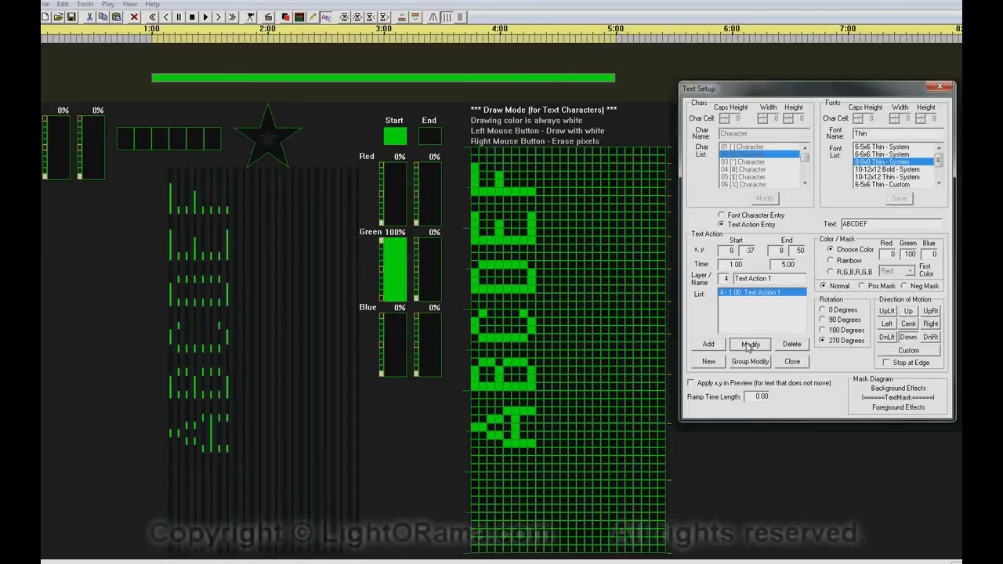
{"action": "left_click", "coordinate": [204, 17]}
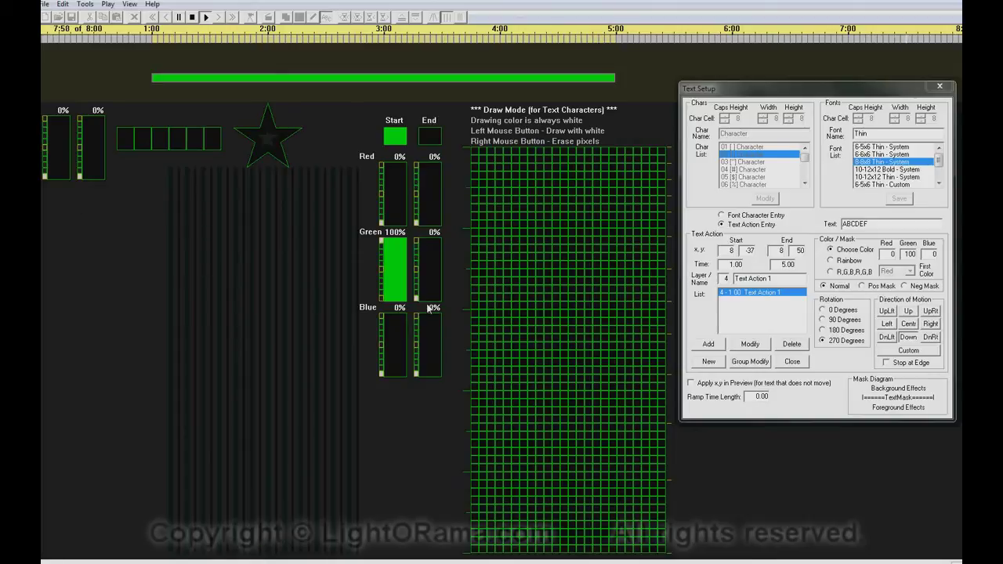
Step: Switch Text Action 1 to Rainbow colouring and preview the result
{"action": "left_click", "coordinate": [831, 261]}
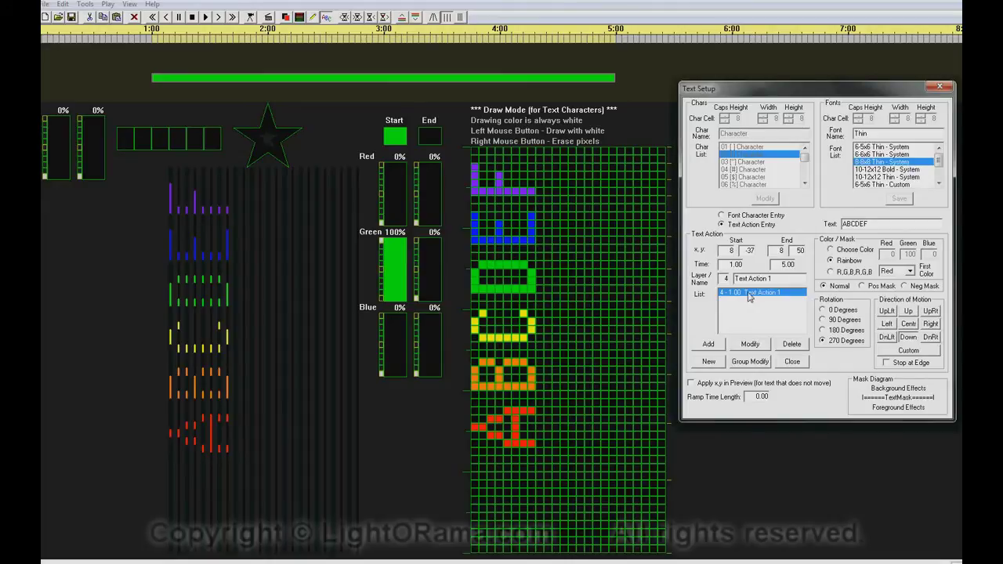
{"action": "left_click", "coordinate": [748, 347]}
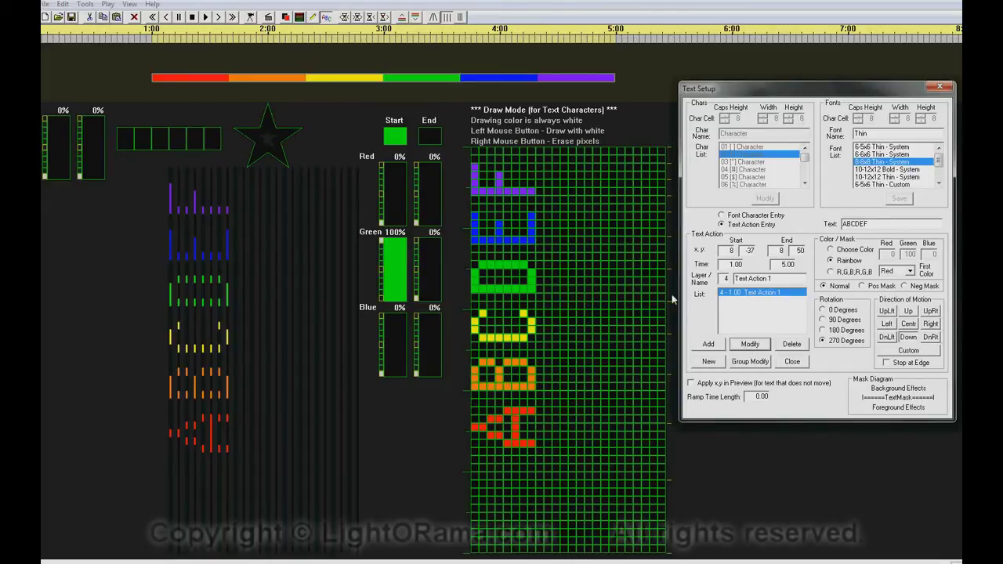
{"action": "left_click", "coordinate": [205, 17]}
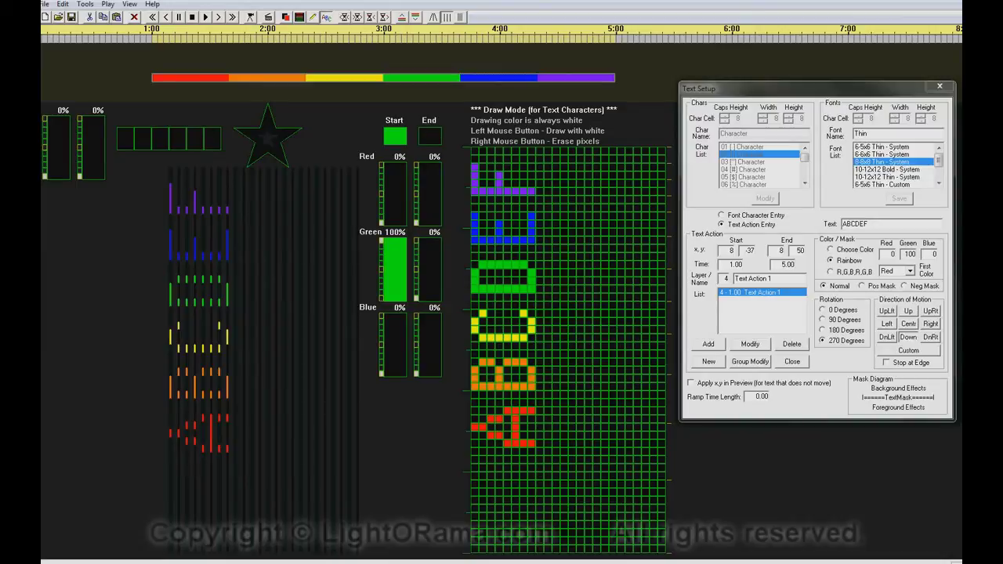
Step: Replace the text with 'Merry!' in the 10-12x12 Bold System font and apply it
{"action": "double_click", "coordinate": [871, 224]}
{"action": "type", "text": "Merry!"}
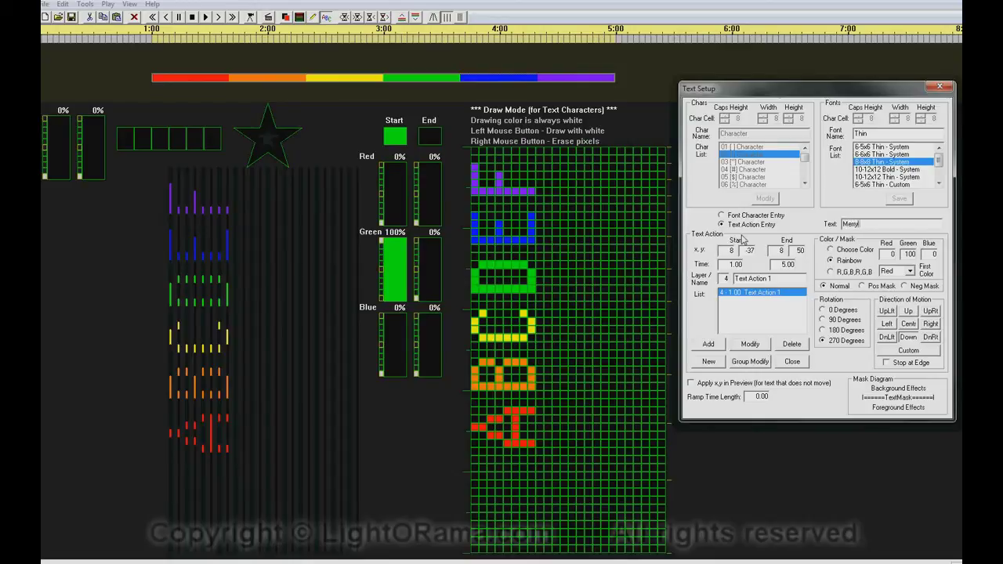
{"action": "left_click", "coordinate": [901, 155]}
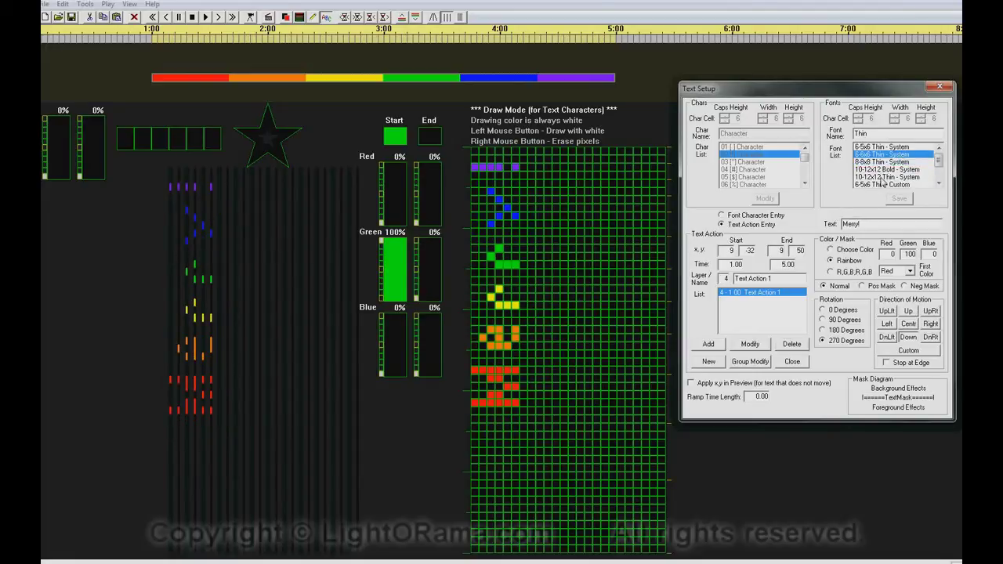
{"action": "left_click", "coordinate": [883, 177]}
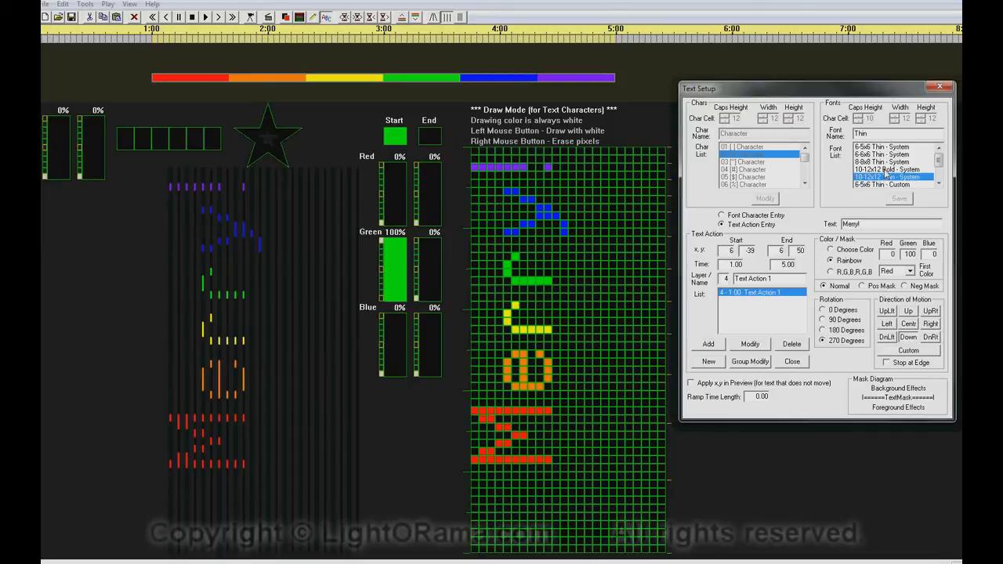
{"action": "left_click", "coordinate": [884, 170]}
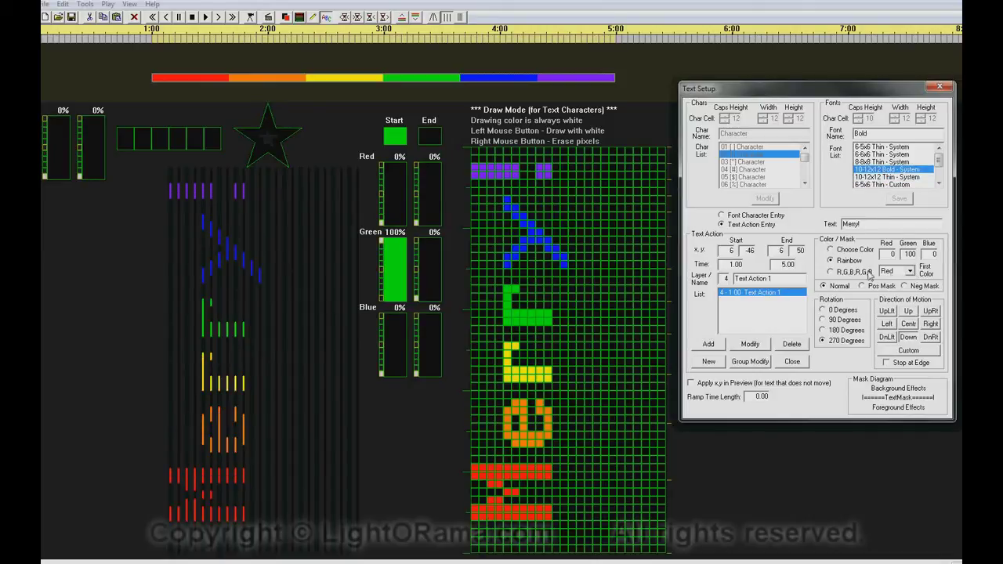
{"action": "left_click", "coordinate": [754, 346]}
Step: Apply the 10-12x12 Bold Custom font to the text action
{"action": "left_click", "coordinate": [941, 169]}
{"action": "left_click", "coordinate": [883, 177]}
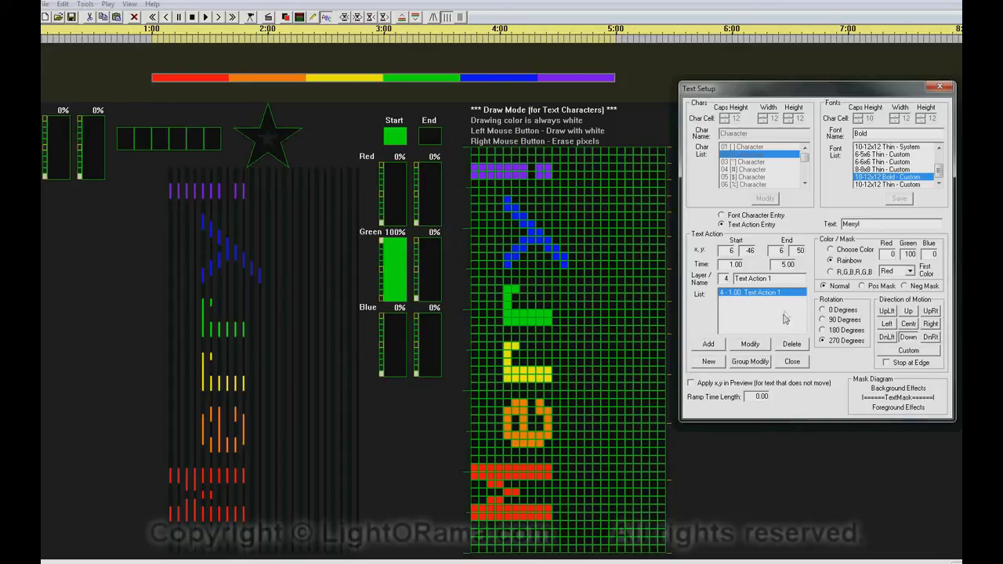
{"action": "left_click", "coordinate": [753, 346]}
Step: Widen the custom font's '!' character to 6 pixels and erase its old pixels
{"action": "left_click", "coordinate": [737, 216]}
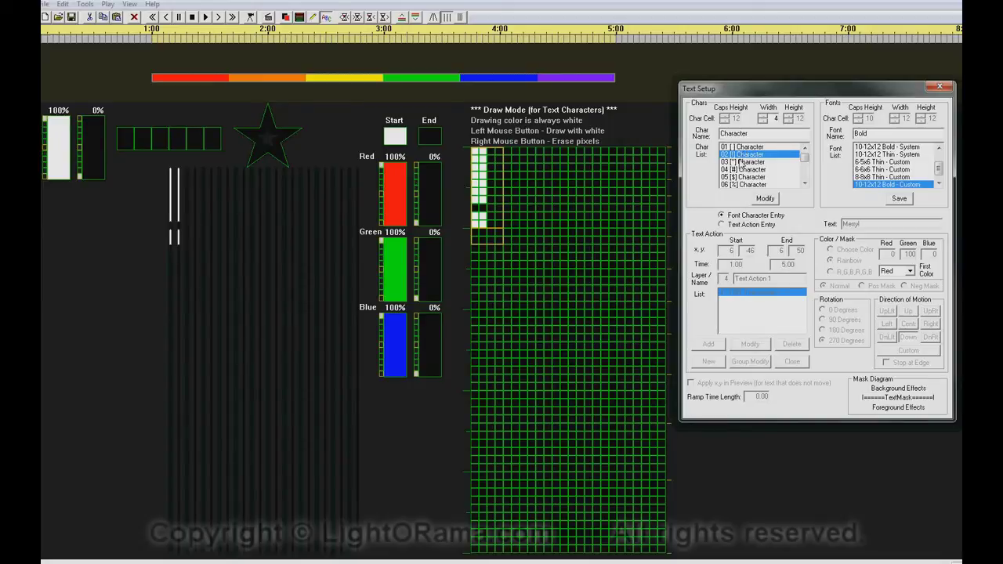
{"action": "left_click", "coordinate": [745, 162]}
{"action": "left_click", "coordinate": [746, 169]}
{"action": "left_click", "coordinate": [747, 177]}
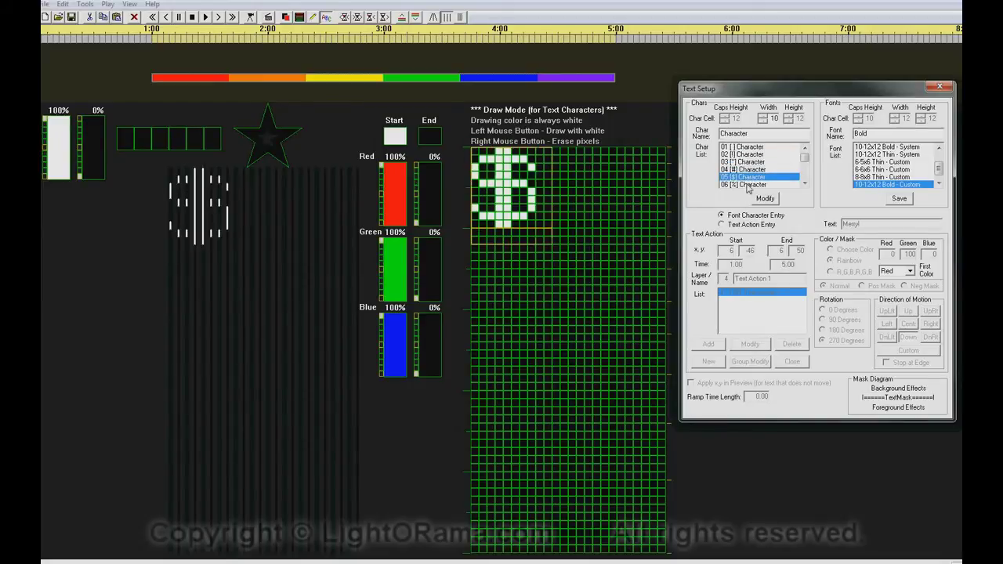
{"action": "left_click", "coordinate": [748, 185]}
{"action": "left_click", "coordinate": [765, 198]}
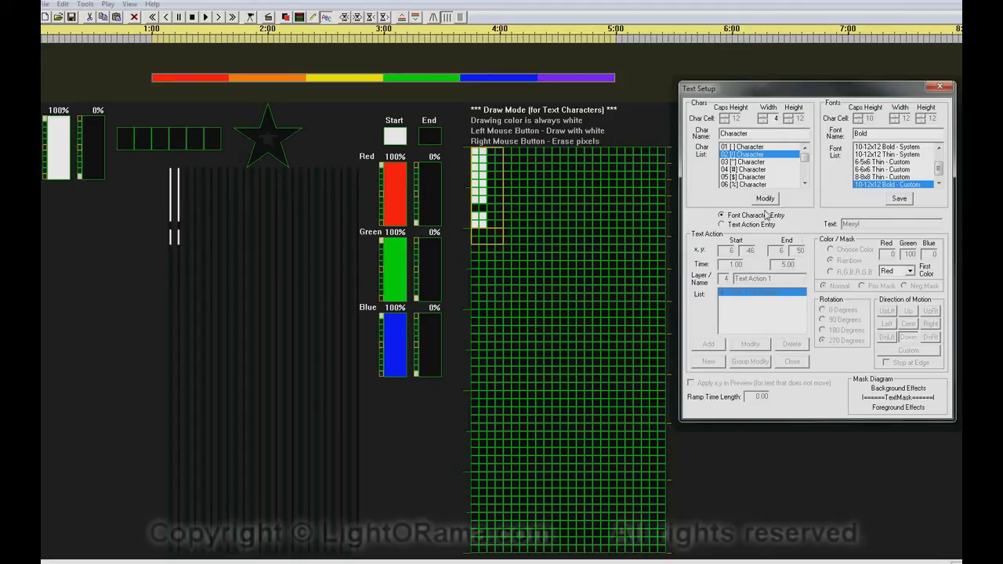
{"action": "left_click", "coordinate": [765, 117]}
{"action": "left_click", "coordinate": [764, 115]}
{"action": "left_click", "coordinate": [764, 199]}
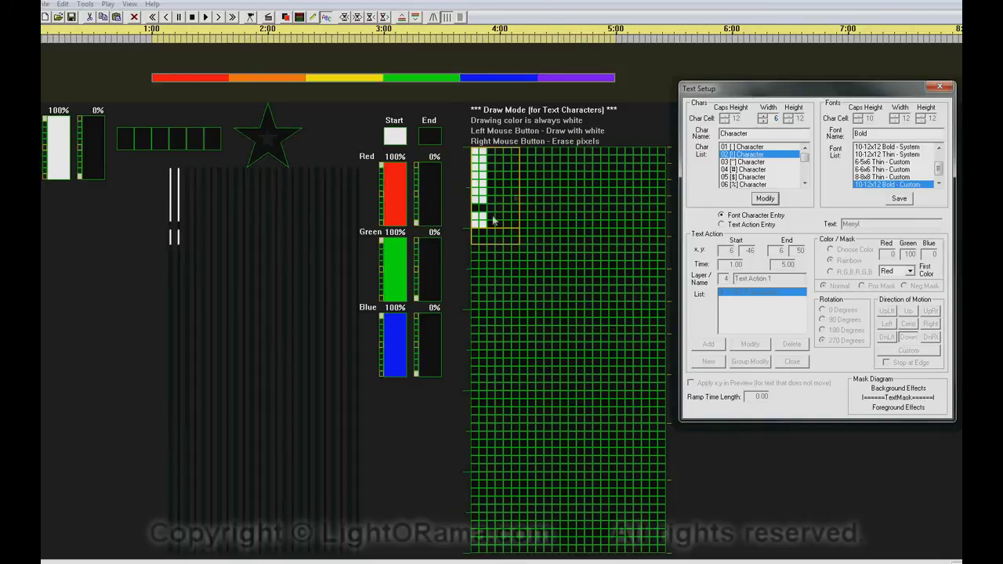
{"action": "mouse_move", "coordinate": [475, 150]}
{"action": "left_mouse_down"}
{"action": "mouse_move", "coordinate": [477, 224]}
{"action": "mouse_move", "coordinate": [481, 155]}
{"action": "mouse_move", "coordinate": [491, 182]}
{"action": "left_mouse_up"}
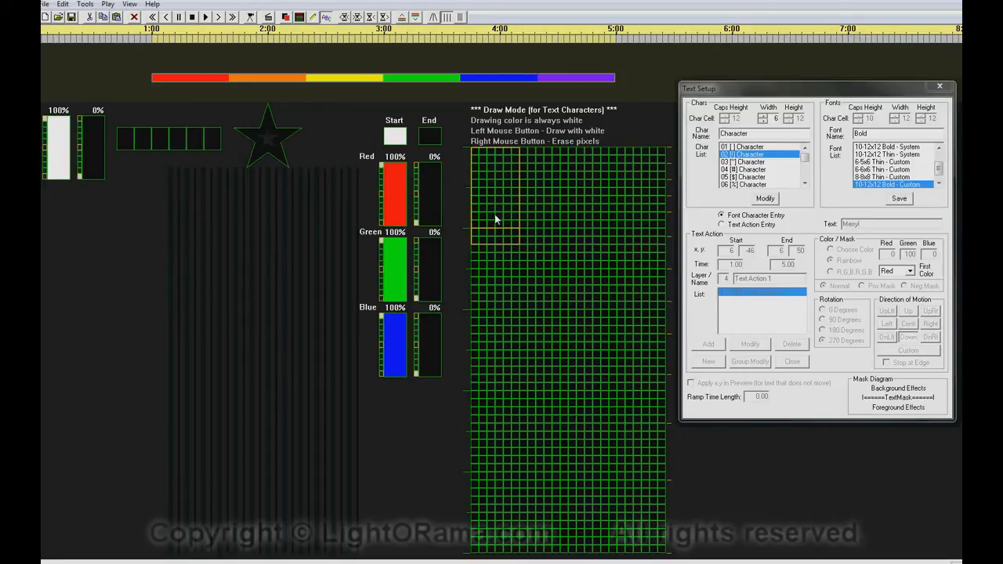
Step: Draw a fatter '!' on the grid, store the character, and save the custom Bold font
{"action": "mouse_move", "coordinate": [494, 216]}
{"action": "left_mouse_down"}
{"action": "mouse_move", "coordinate": [491, 156]}
{"action": "mouse_move", "coordinate": [499, 204]}
{"action": "mouse_move", "coordinate": [506, 156]}
{"action": "mouse_move", "coordinate": [482, 168]}
{"action": "mouse_move", "coordinate": [482, 155]}
{"action": "mouse_move", "coordinate": [483, 164]}
{"action": "left_mouse_up"}
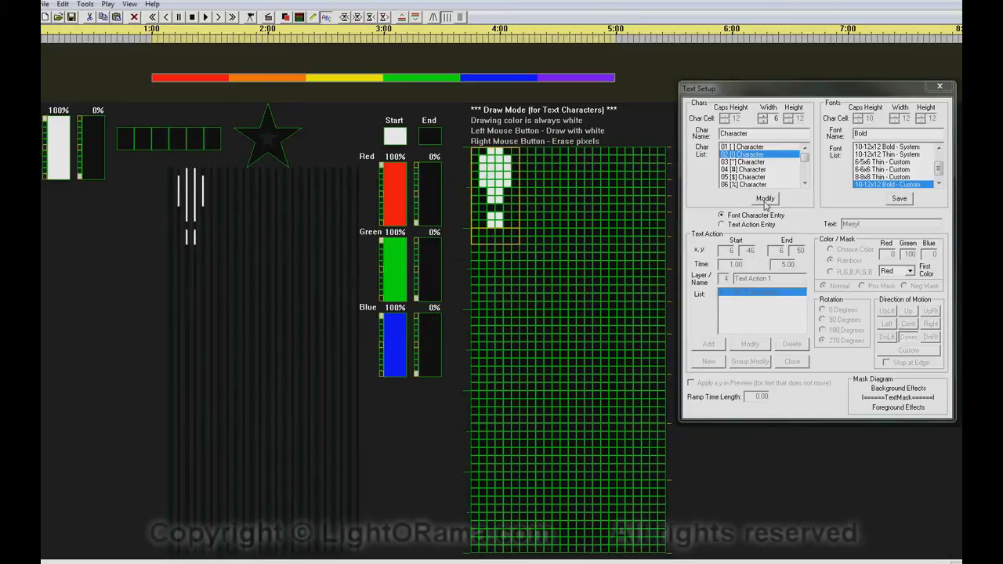
{"action": "left_click", "coordinate": [766, 200]}
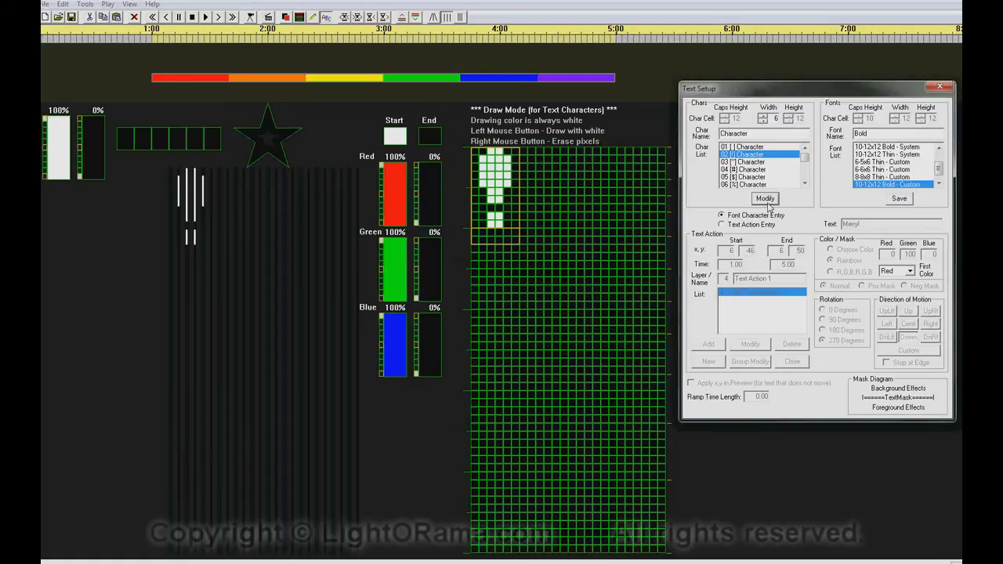
{"action": "left_click", "coordinate": [899, 201]}
Step: Return to Text Action Entry to preview rainbow 'Merry!' in the custom Bold font
{"action": "left_click", "coordinate": [736, 226]}
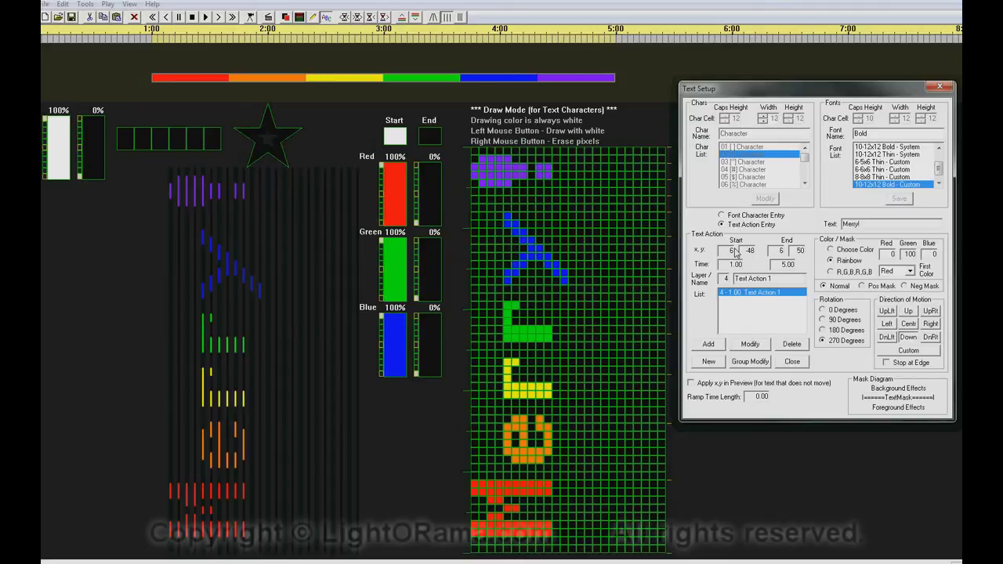